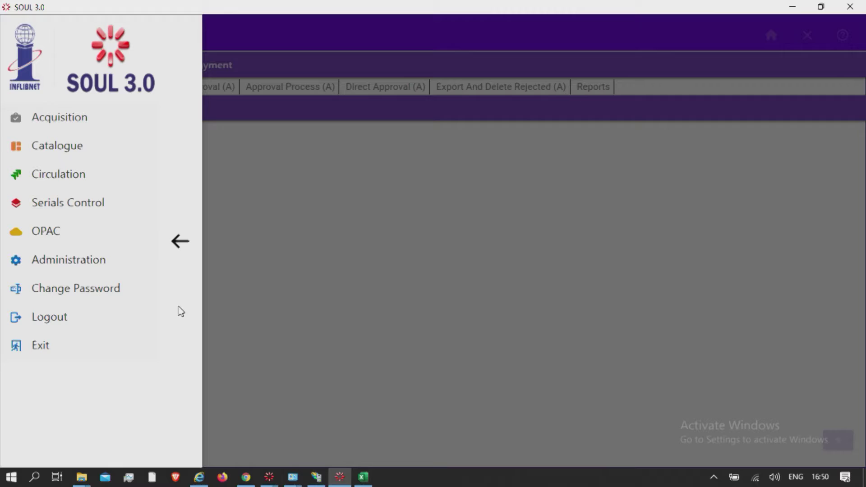
Step: Open the Acquisition module from the side menu, landing on its Suggestions section
click(101, 126)
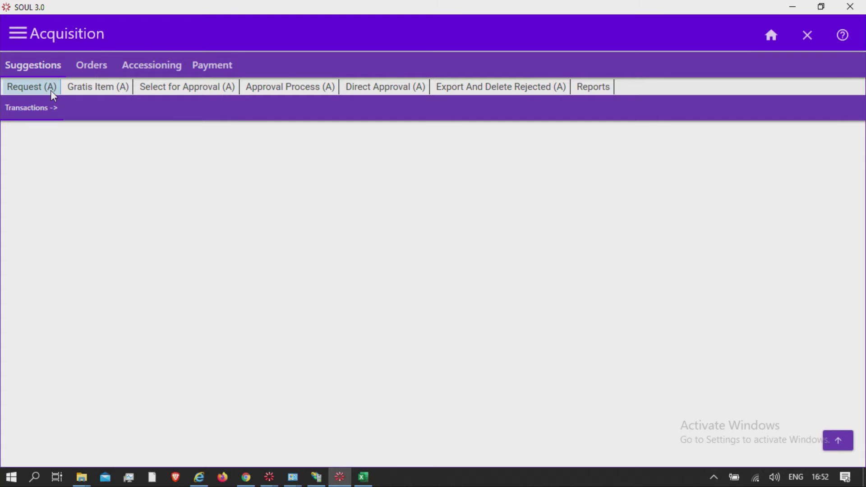
Step: Start a blank New Request form via Suggestions > Request (A)
click(53, 95)
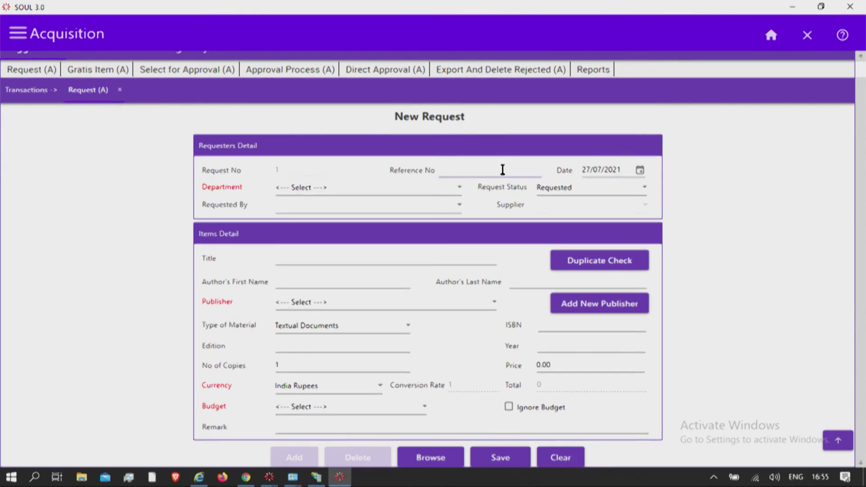
Step: Enter reference number R001, department Library Science, and pick the requesting staff member
click(502, 170)
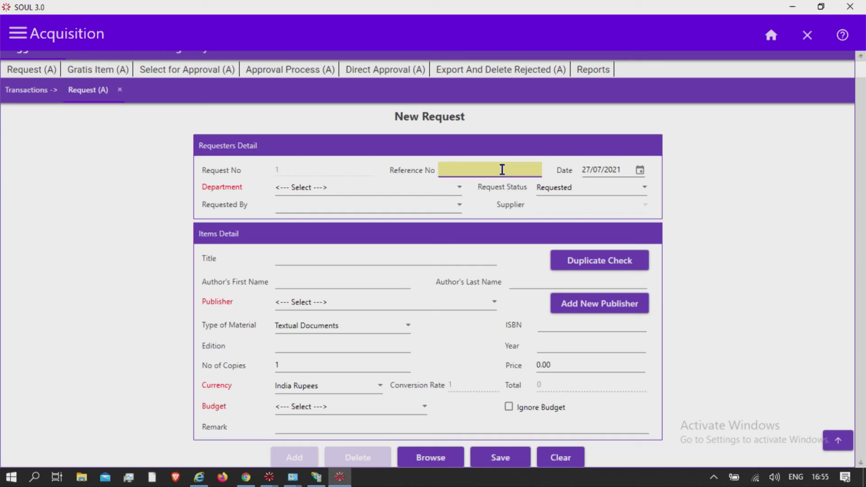
text(R)
text(O0)
text(1)
key(Tab)
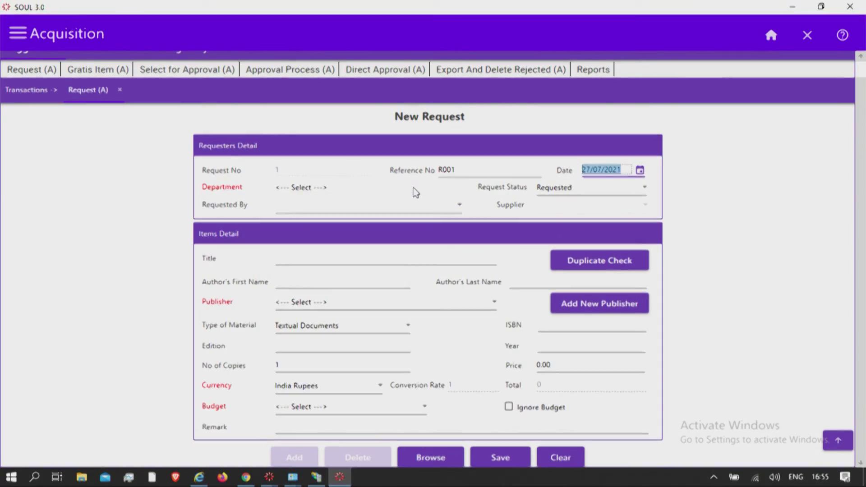
click(414, 196)
click(362, 230)
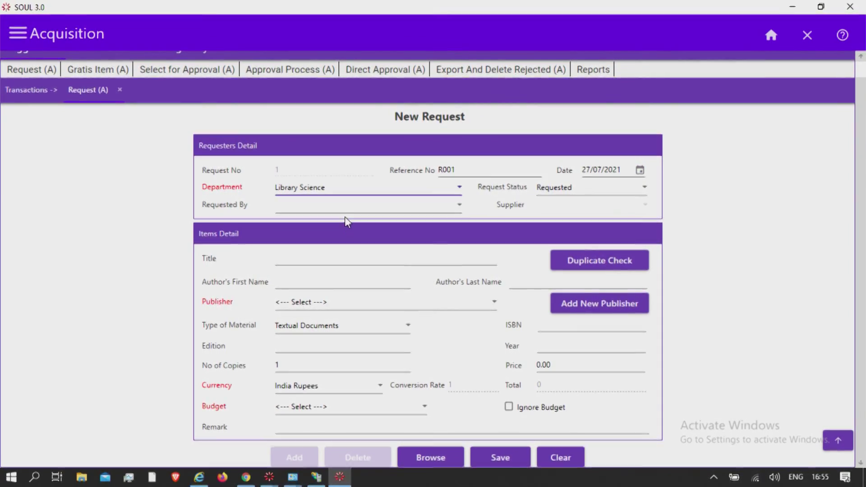
click(344, 208)
click(332, 247)
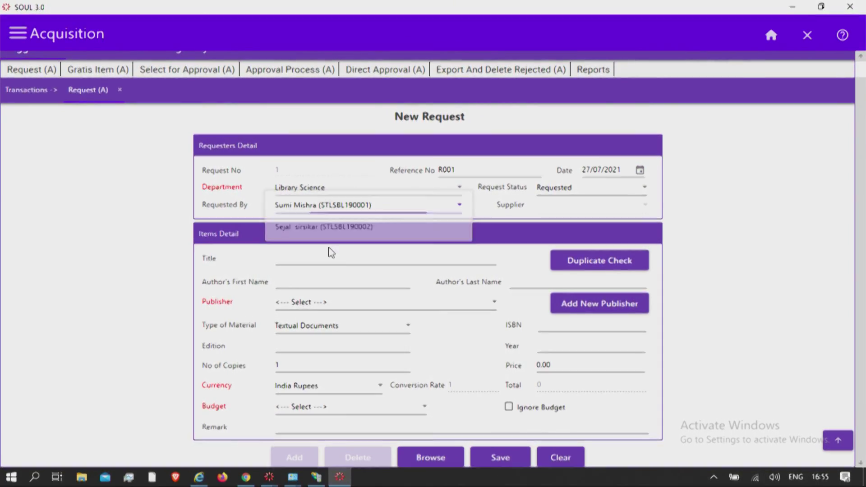
click(327, 256)
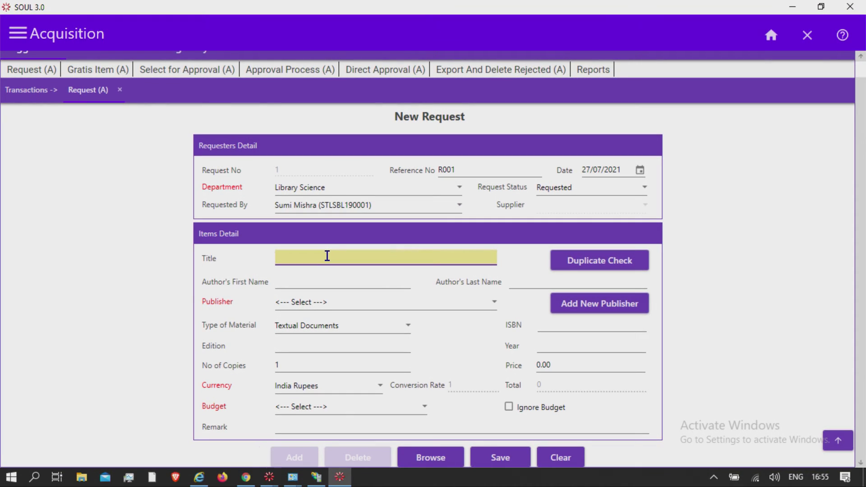
Step: Enter 'Title1' as the request's title
text(T)
text(i)
text(tle1)
Step: Duplicate-check the catalogue and copy the Title1/ record by Author1., 1st. edition, into the request
click(641, 261)
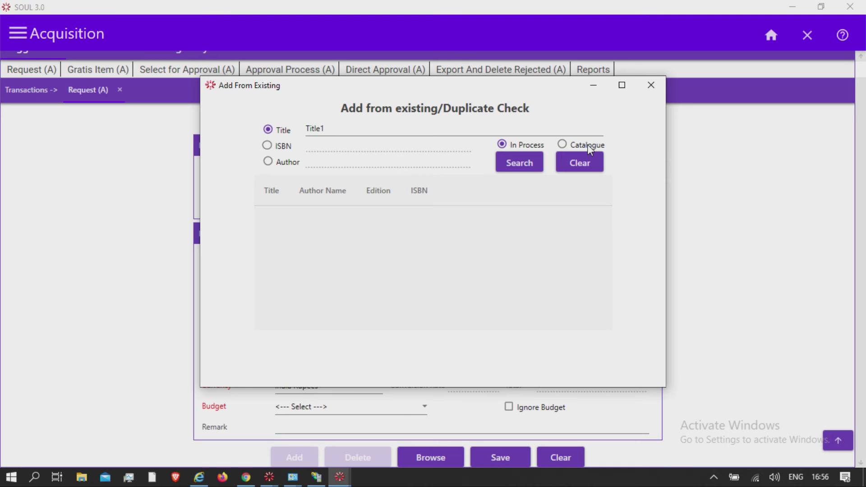
click(587, 144)
click(519, 166)
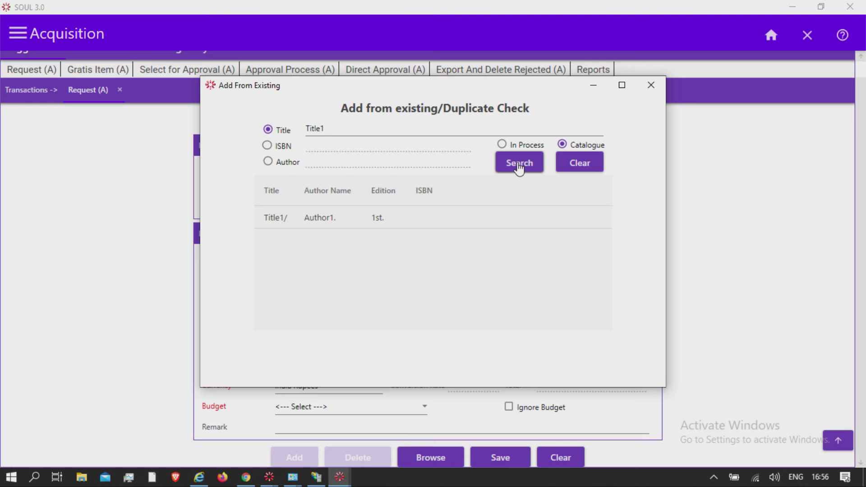
double_click(278, 219)
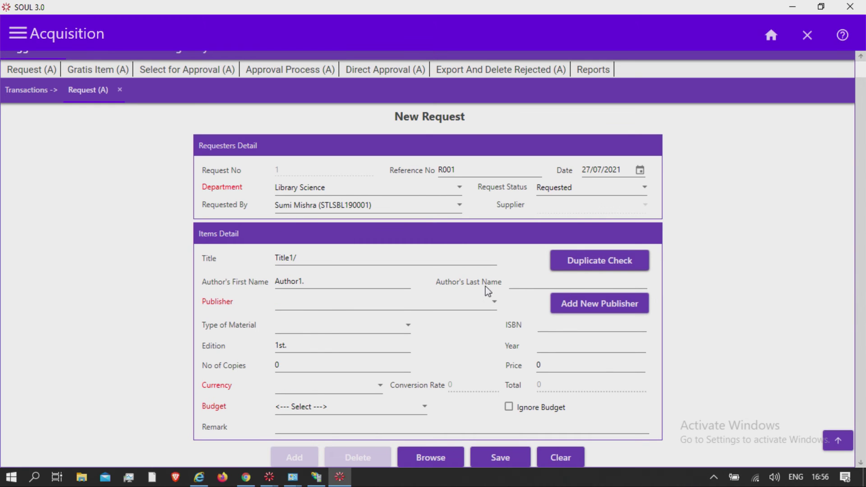
Step: Set publisher to Publisher1-Gandhinagar and material type to Textual Documents
click(513, 280)
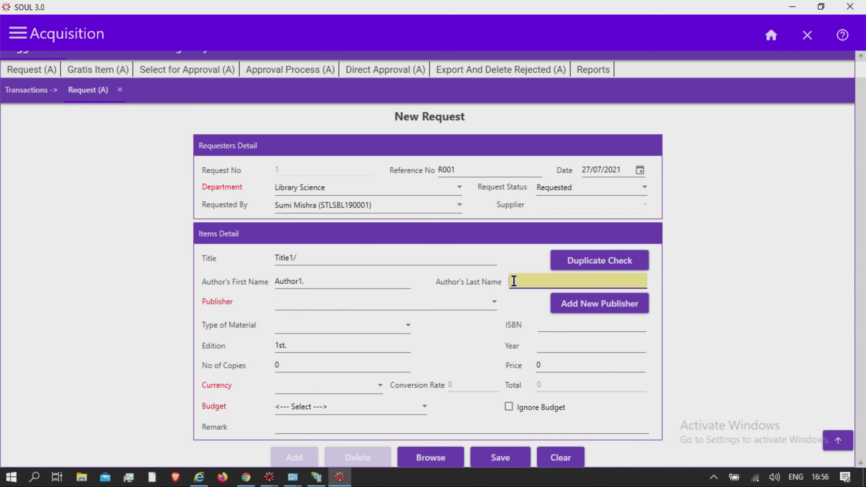
click(321, 306)
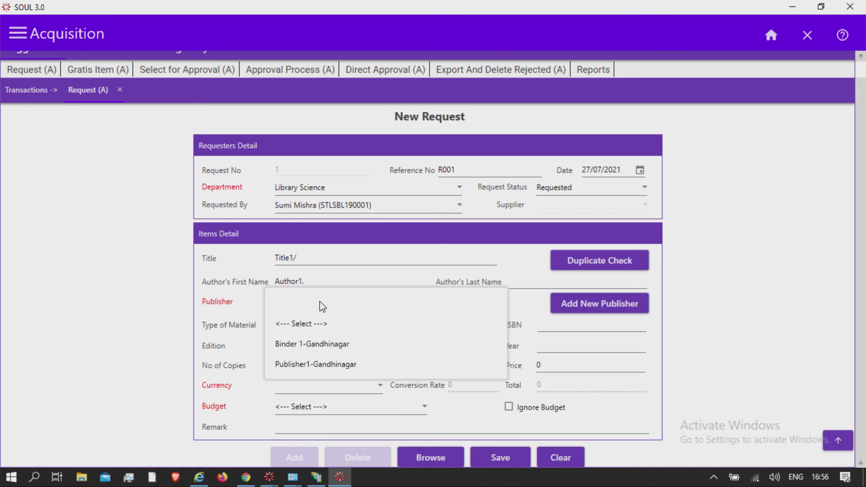
click(322, 366)
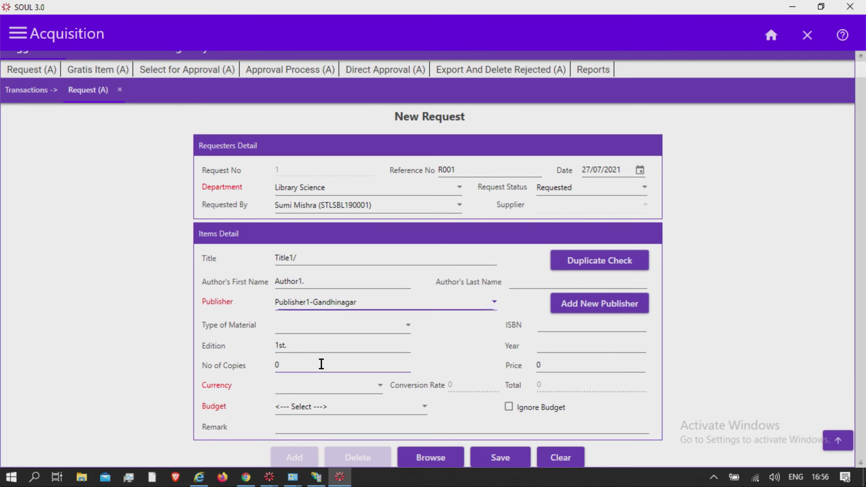
click(333, 330)
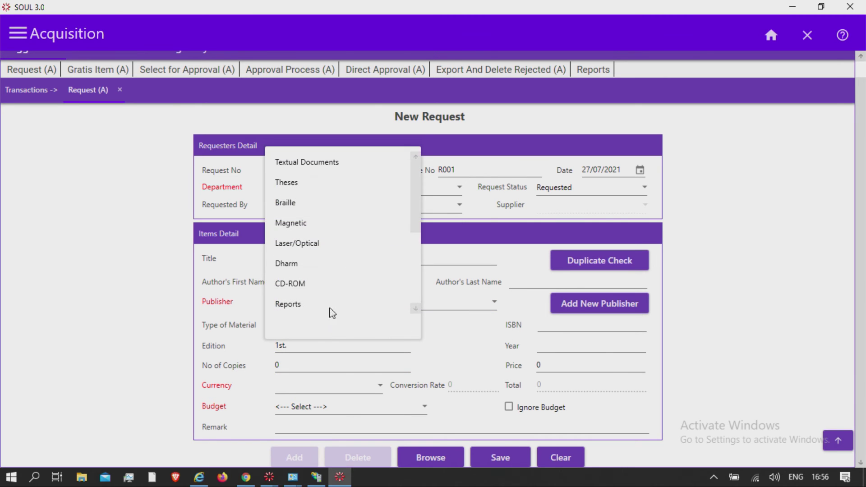
click(373, 166)
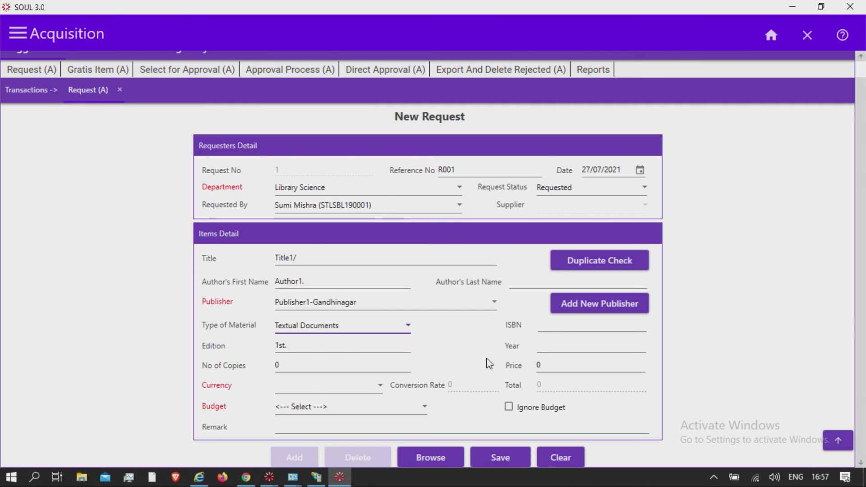
Step: Set currency to India Rupees and charge the request to the Books(2021-2022) budget
click(326, 389)
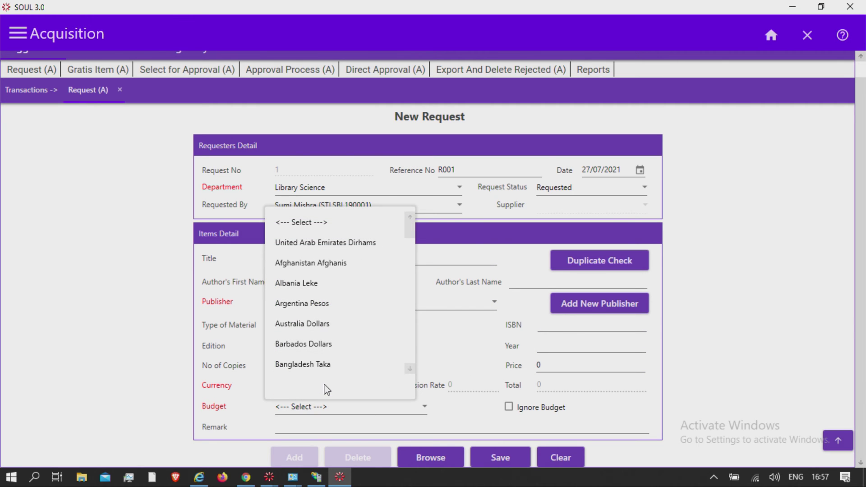
key(i)
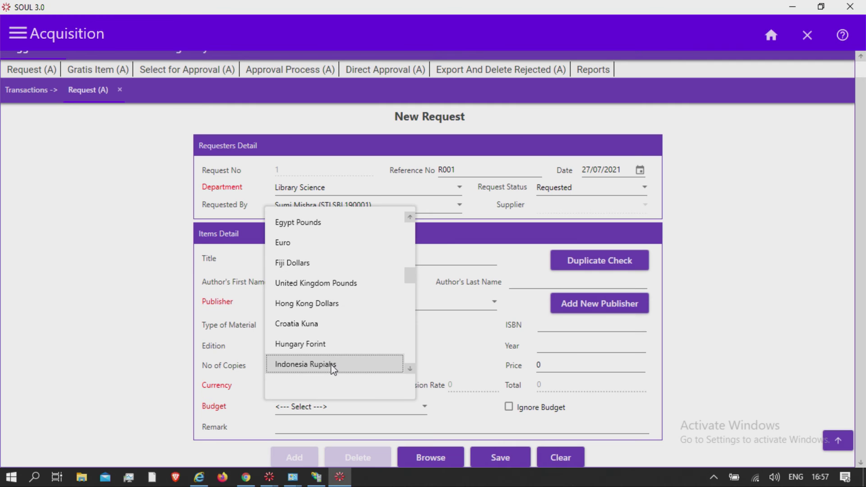
scroll(334, 369, down, 1)
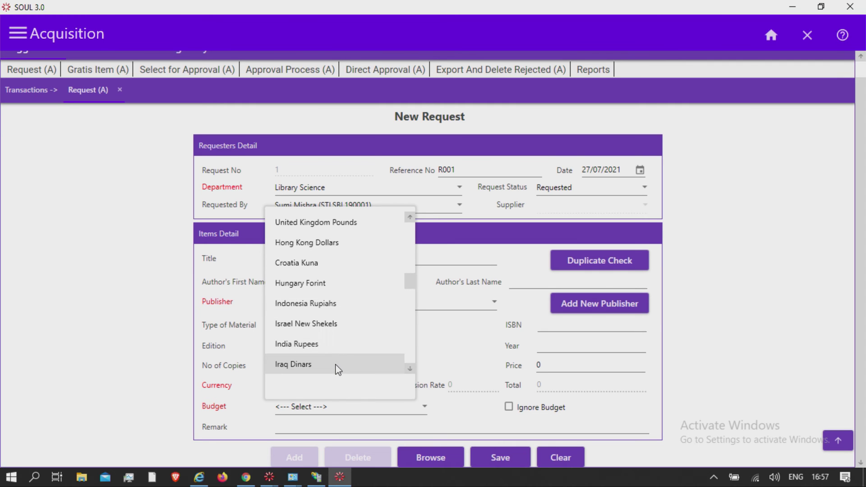
click(333, 342)
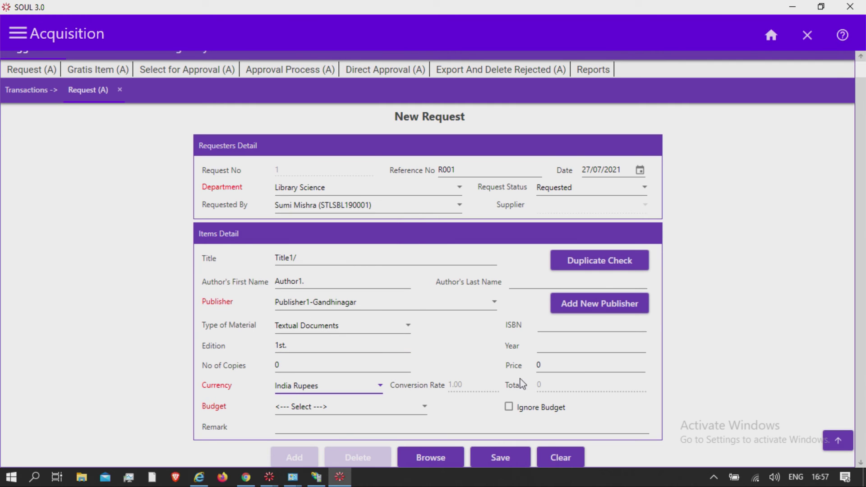
click(357, 408)
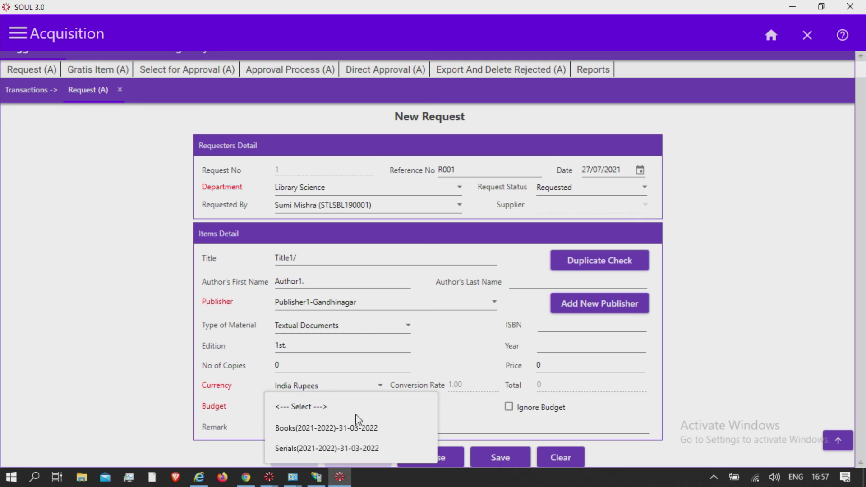
click(354, 426)
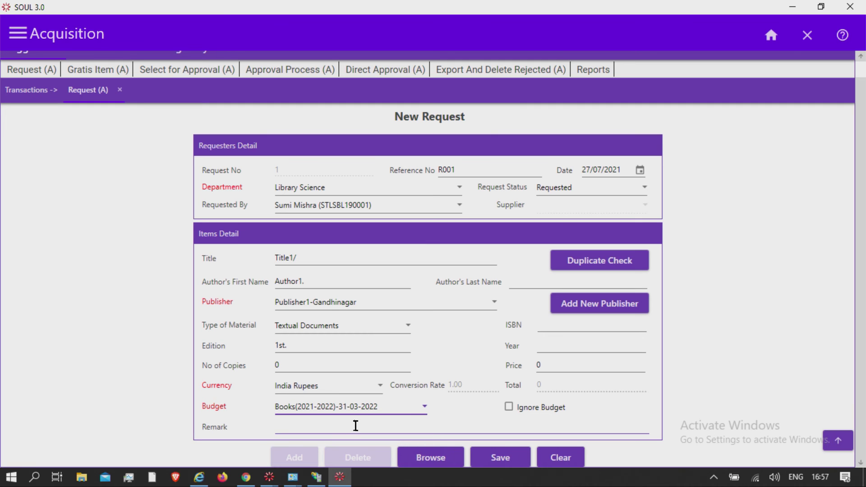
click(549, 370)
Step: Enter price 100 and publication year 2020
text(1)
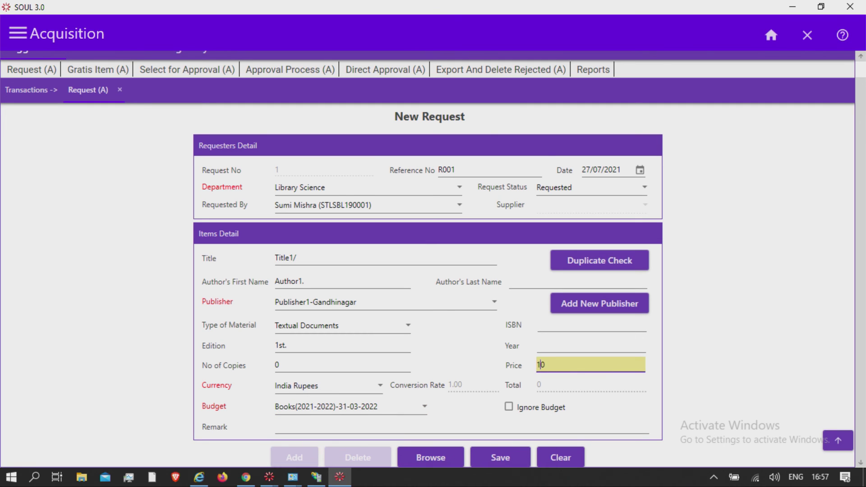
text(0)
click(551, 346)
text(201)
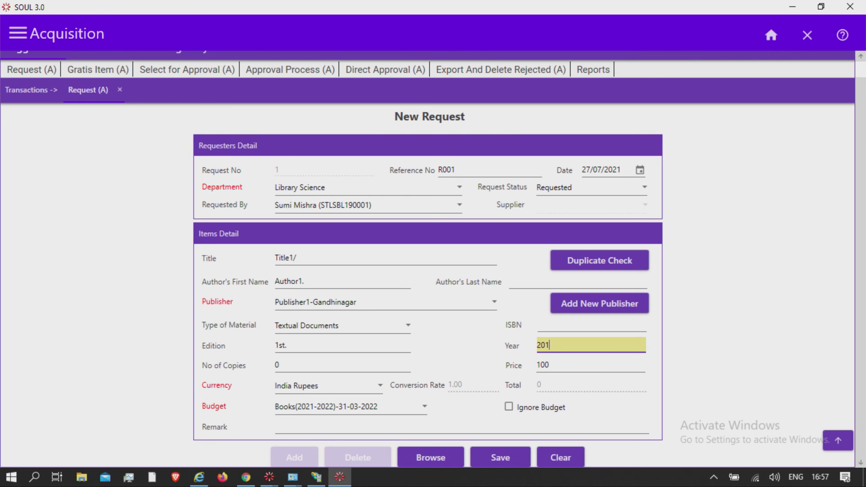
key(BackSpace)
text(2)
text(0)
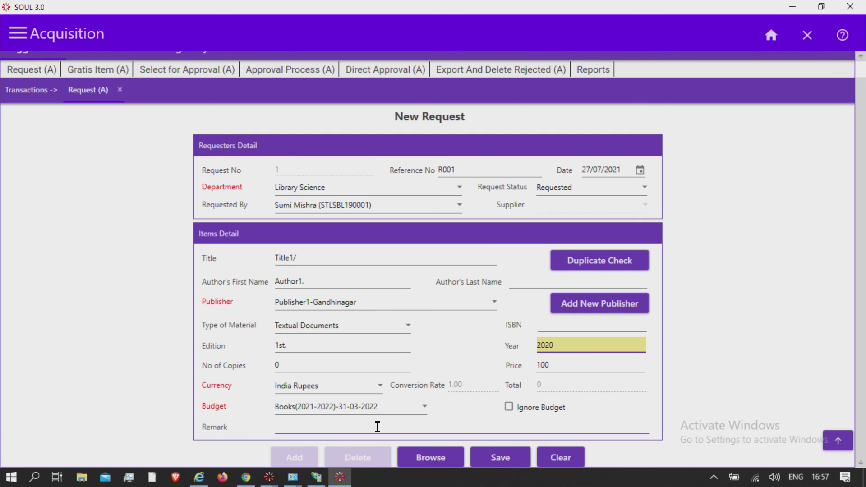
click(293, 360)
key(BackSpace)
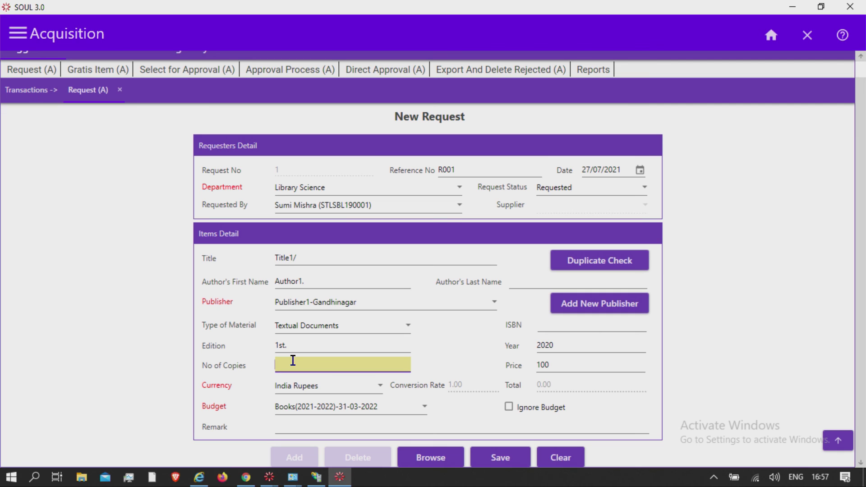
text(3)
click(546, 324)
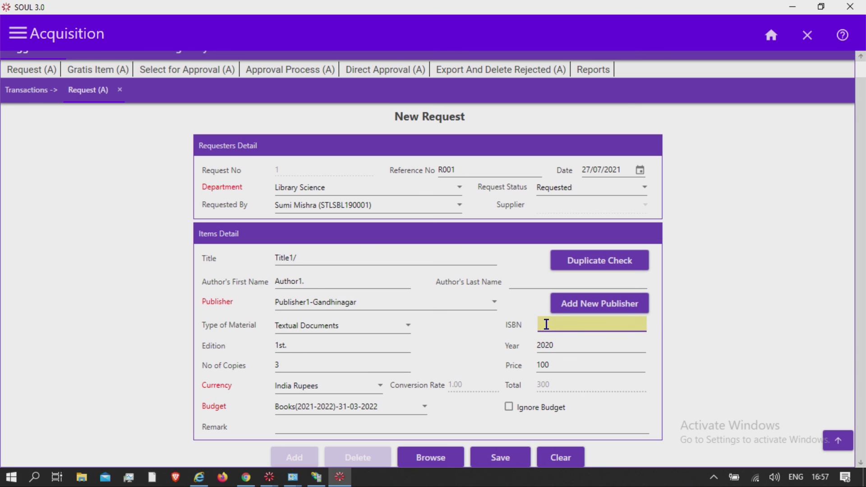
text(1245789)
text(5623)
Step: Save the Title1/ request and get the 'Record inserted' confirmation
click(493, 456)
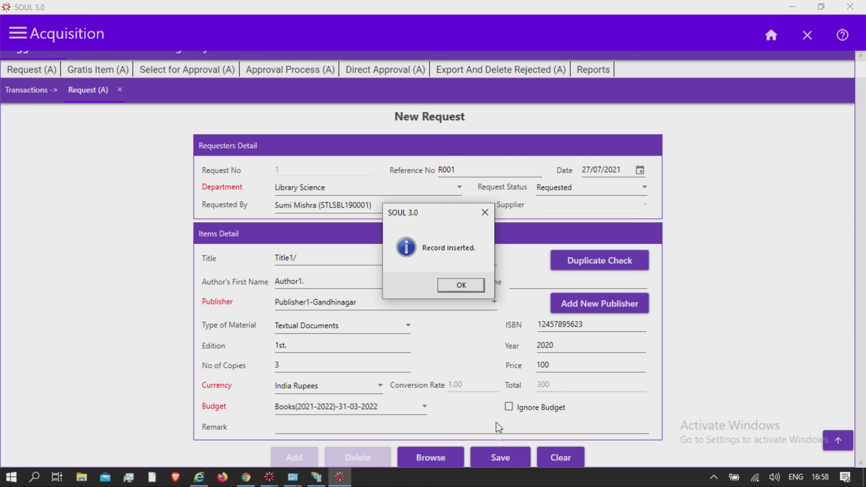